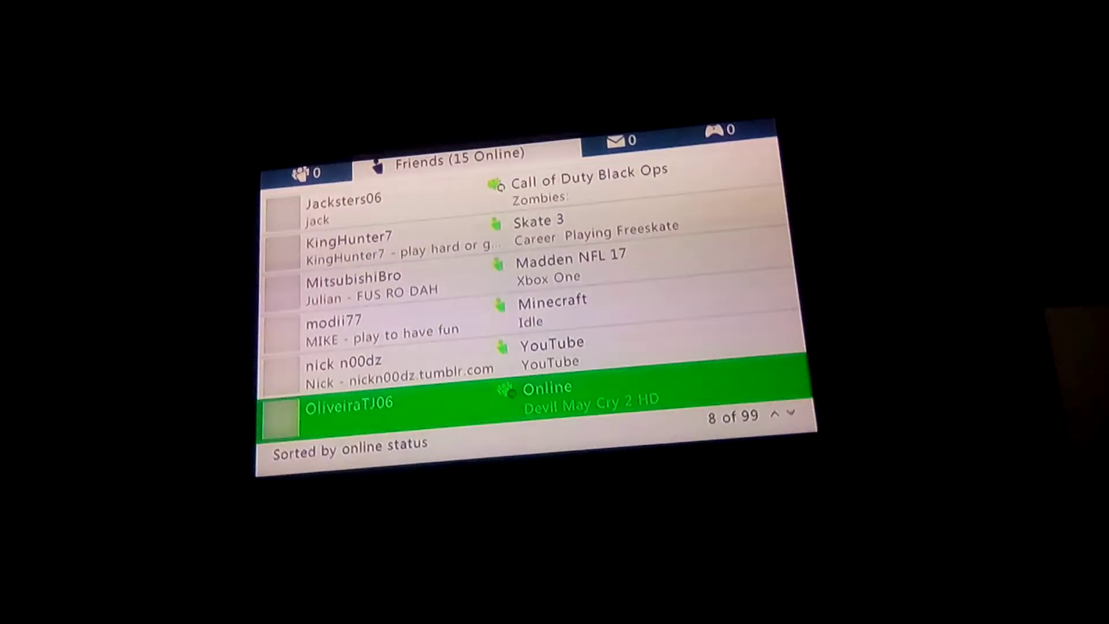
Scroll further down the friends list, close it, and briefly show then dismiss the Xbox Guide.
key("Down")
key("Down")
key("Escape")
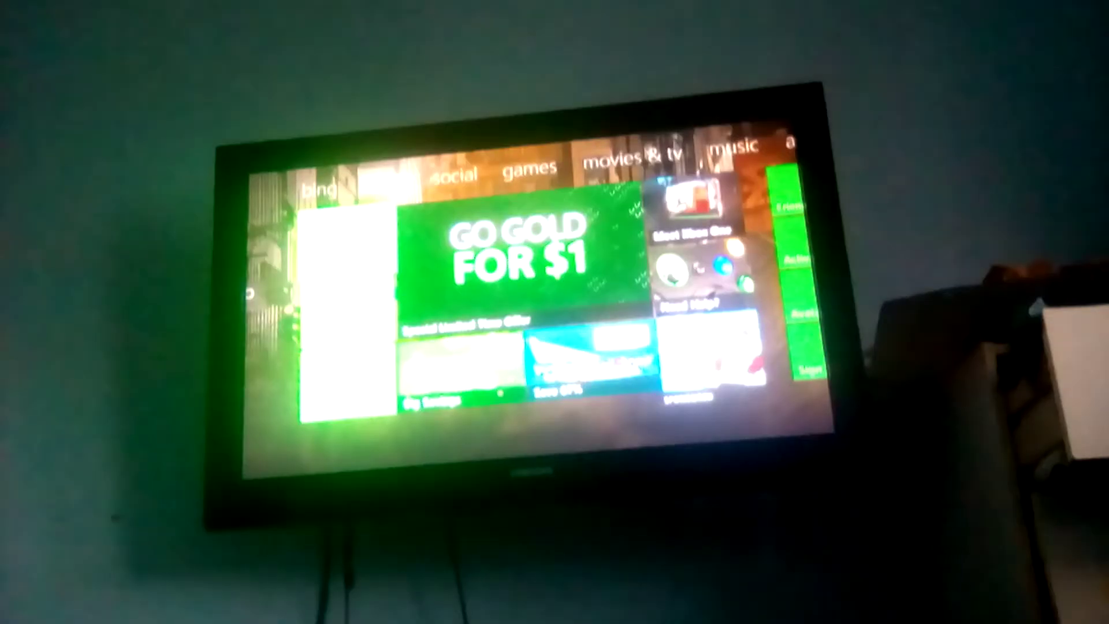
key("super")
key("Escape")
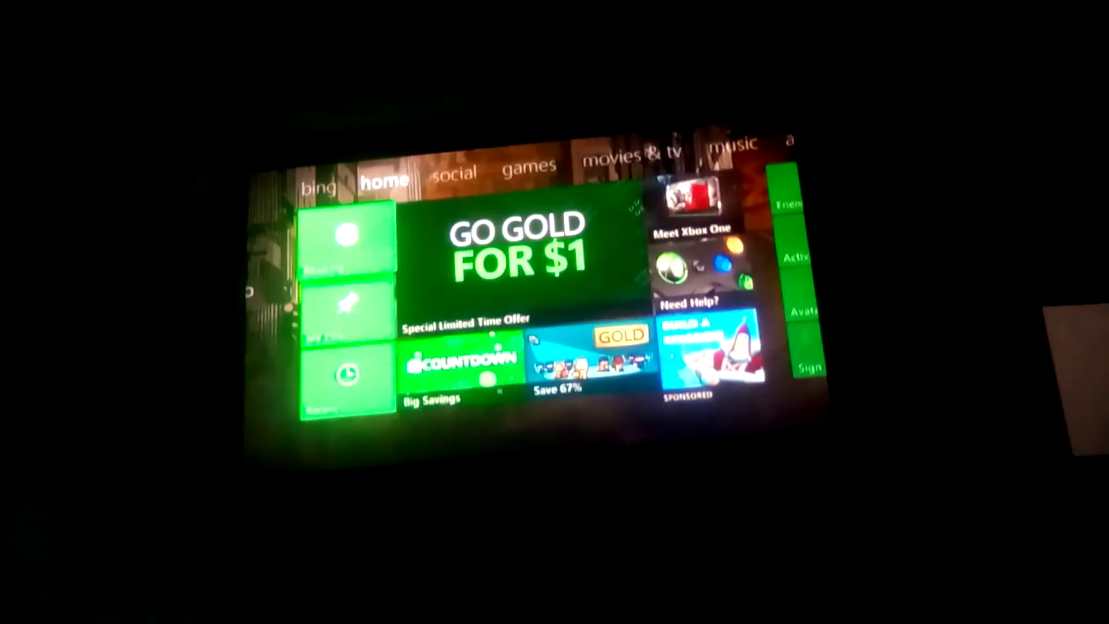
Reopen and close the Xbox Guide, then cancel the console power-off prompt.
key("super")
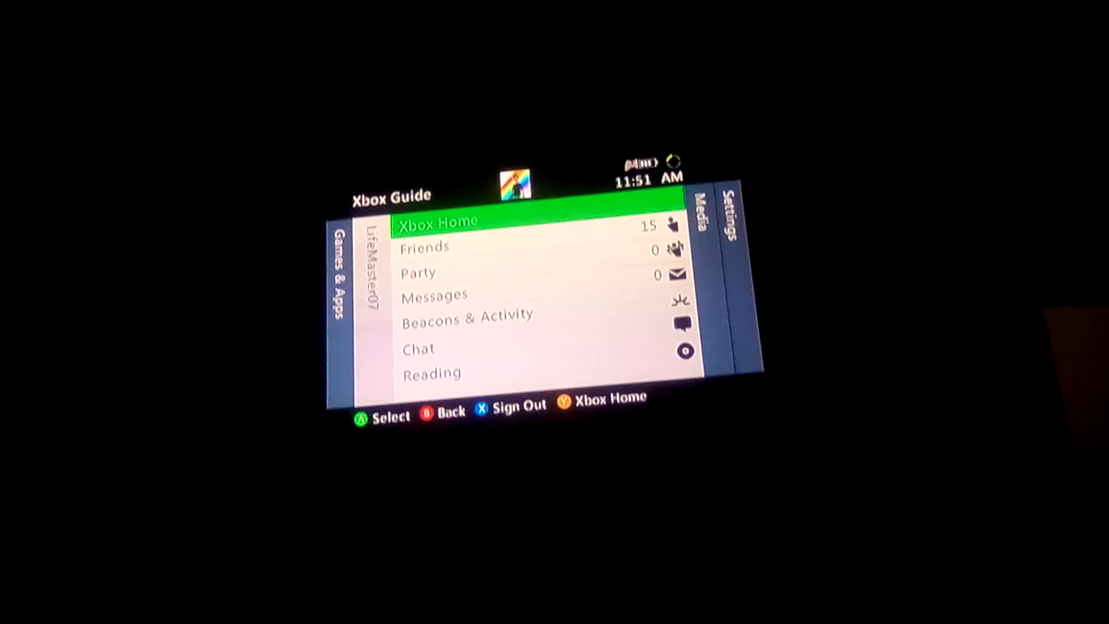
key("Escape")
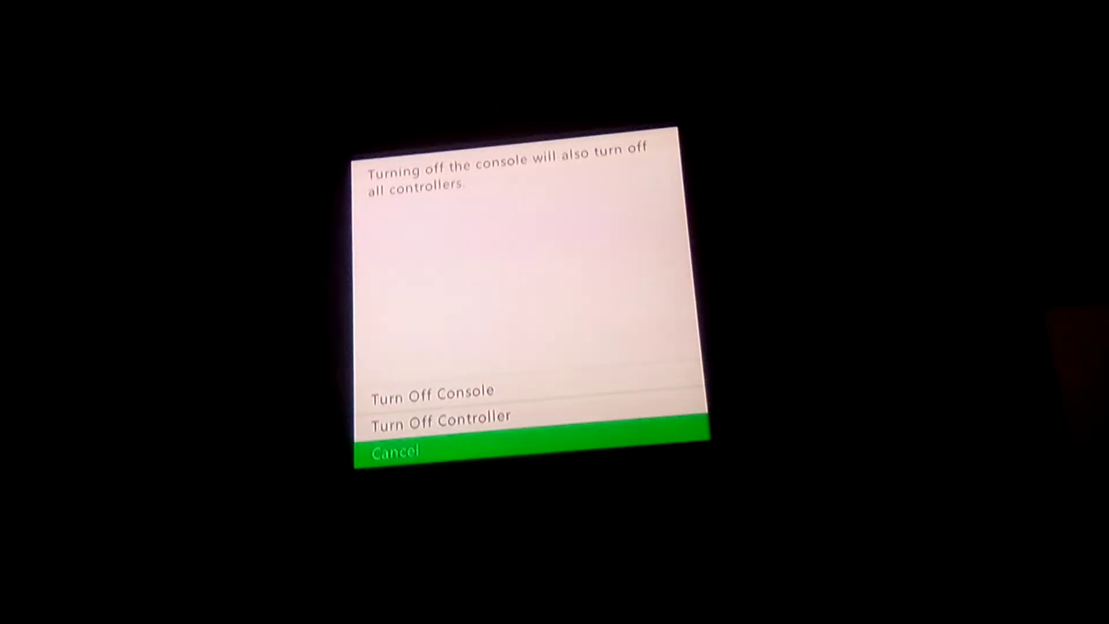
key("Return")
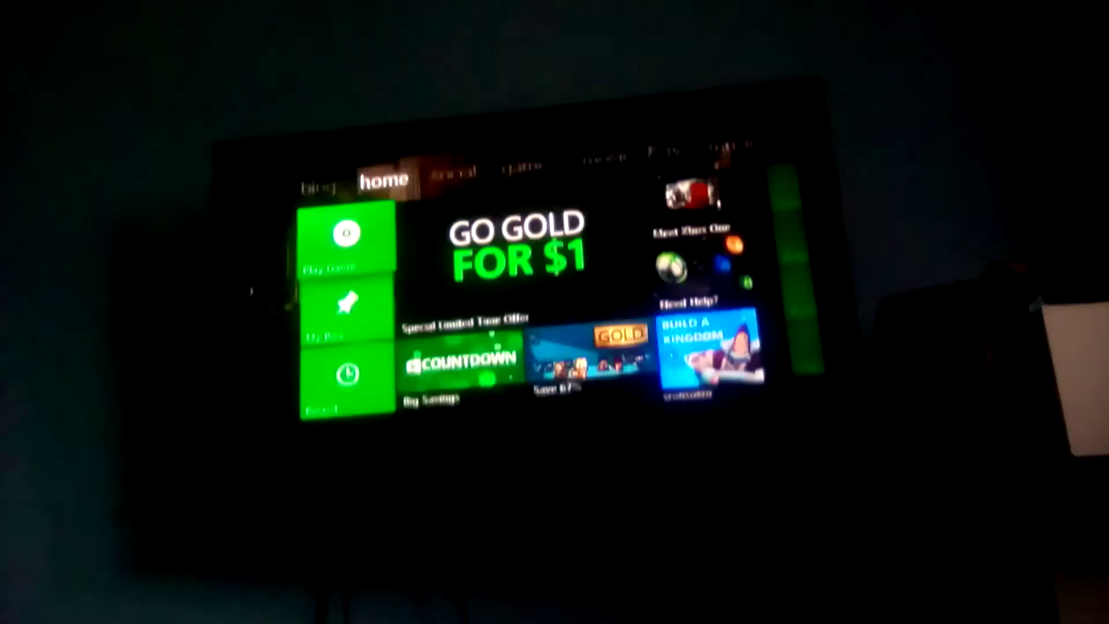